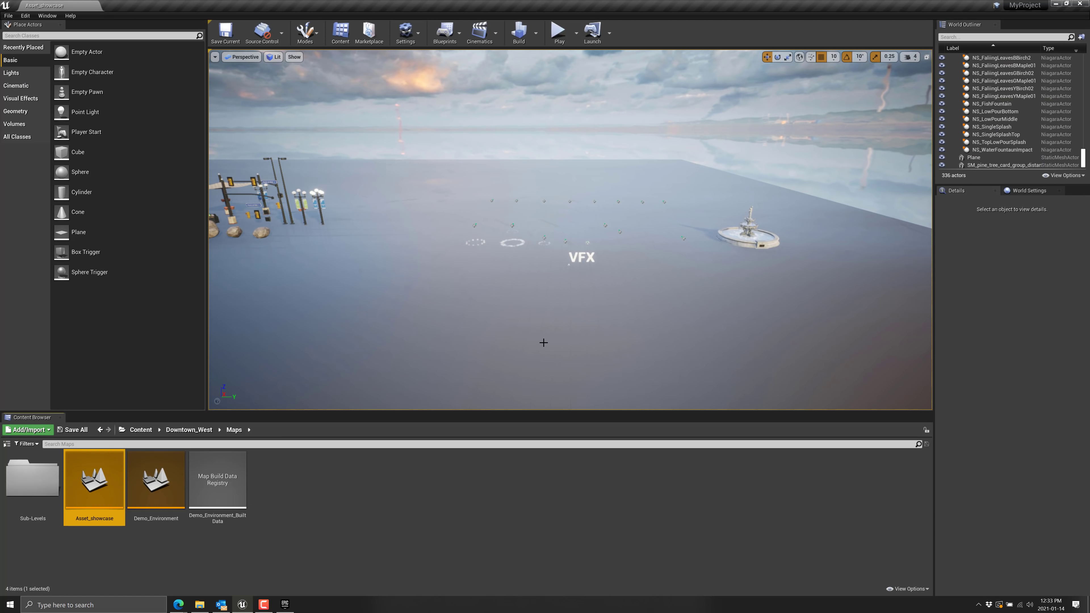
Fly across the asset showcase map from the VFX area to the Building E and Building F modular facades.
{"action": "right_click_drag", "start_coordinate": [544, 342], "coordinate": [216, 328]}
{"action": "key", "text": "w"}
{"action": "key", "text": "d"}
{"action": "key", "text": "w"}
{"action": "key", "text": "e"}
{"action": "key", "text": "w"}
{"action": "key", "text": "w"}
{"action": "key", "text": "a"}
{"action": "key", "text": "w"}
{"action": "key", "text": "w"}
{"action": "key", "text": "w"}
{"action": "right_click_drag", "start_coordinate": [283, 355], "coordinate": [231, 352]}
{"action": "key", "text": "w"}
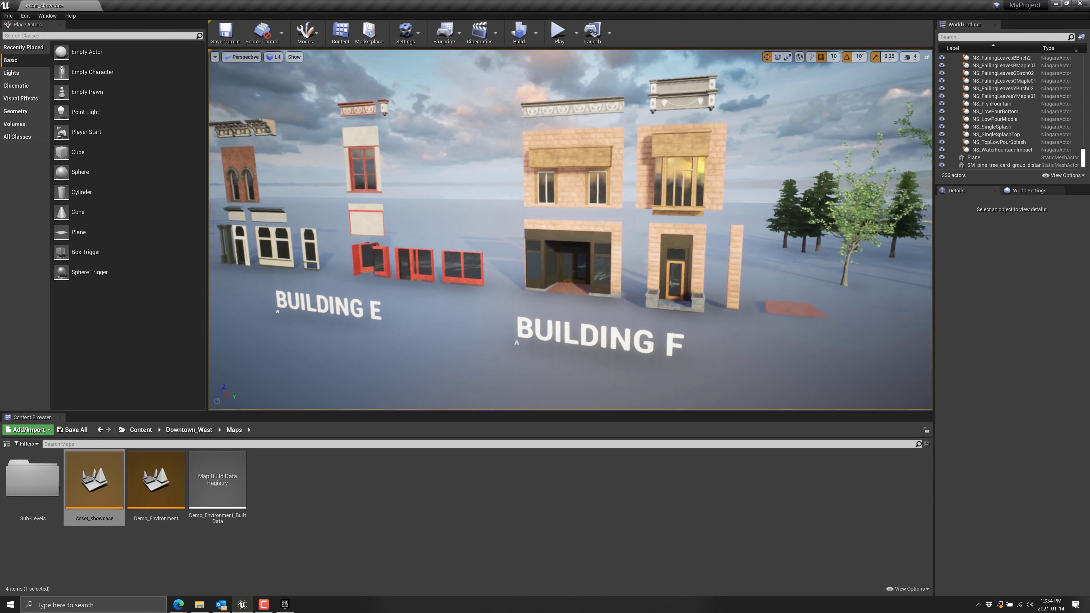
Examine the Building F pieces, and inspect the tan brick storefront, entrance and window modules up close.
{"action": "key", "text": "a"}
{"action": "right_click_drag", "start_coordinate": [232, 352], "coordinate": [247, 352]}
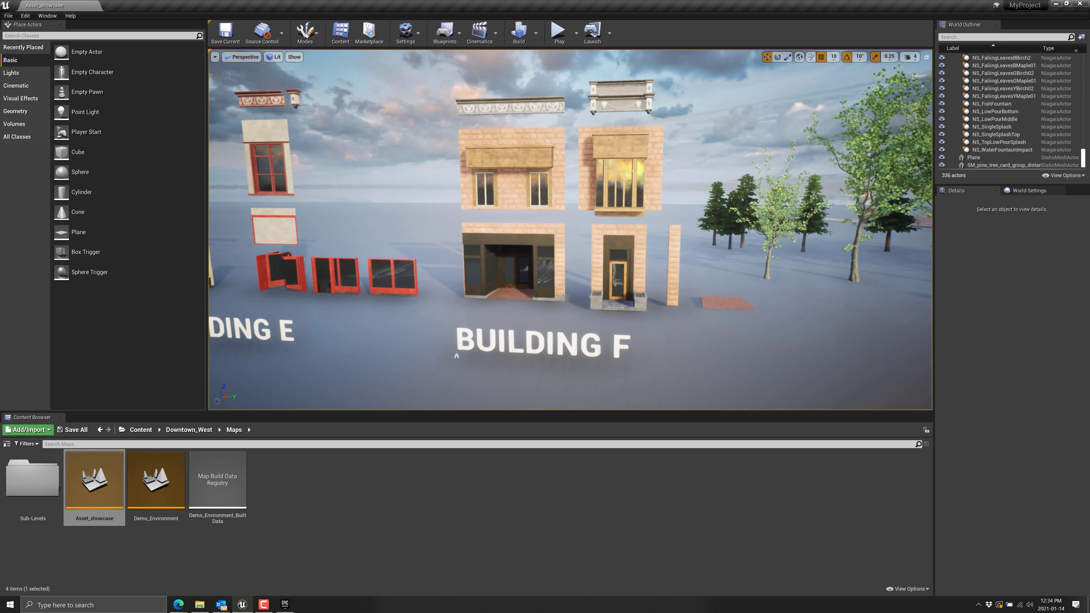
{"action": "right_click_drag", "start_coordinate": [266, 355], "coordinate": [266, 355]}
{"action": "key", "text": "d"}
{"action": "key", "text": "a"}
{"action": "key", "text": "a"}
{"action": "key", "text": "w"}
{"action": "key", "text": "w"}
{"action": "right_click_drag", "start_coordinate": [585, 248], "coordinate": [585, 249]}
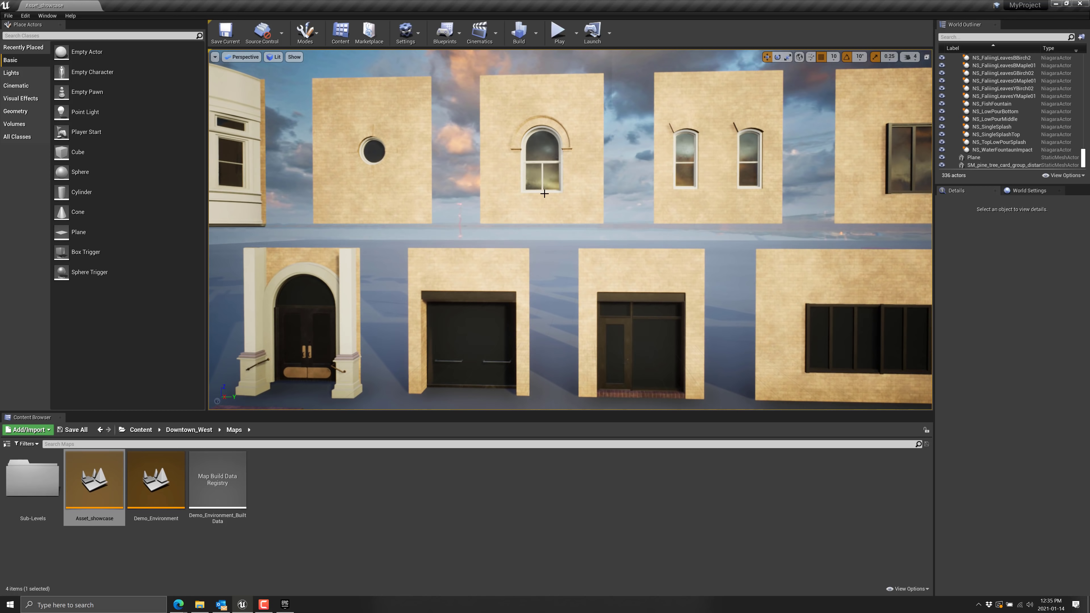
Inspect the upper-storey windows, awnings and roof trim, and fly out to an overview of the whole showcase.
{"action": "key", "text": "a"}
{"action": "right_click_drag", "start_coordinate": [366, 244], "coordinate": [366, 244]}
{"action": "key", "text": "d"}
{"action": "right_click_drag", "start_coordinate": [613, 259], "coordinate": [613, 259]}
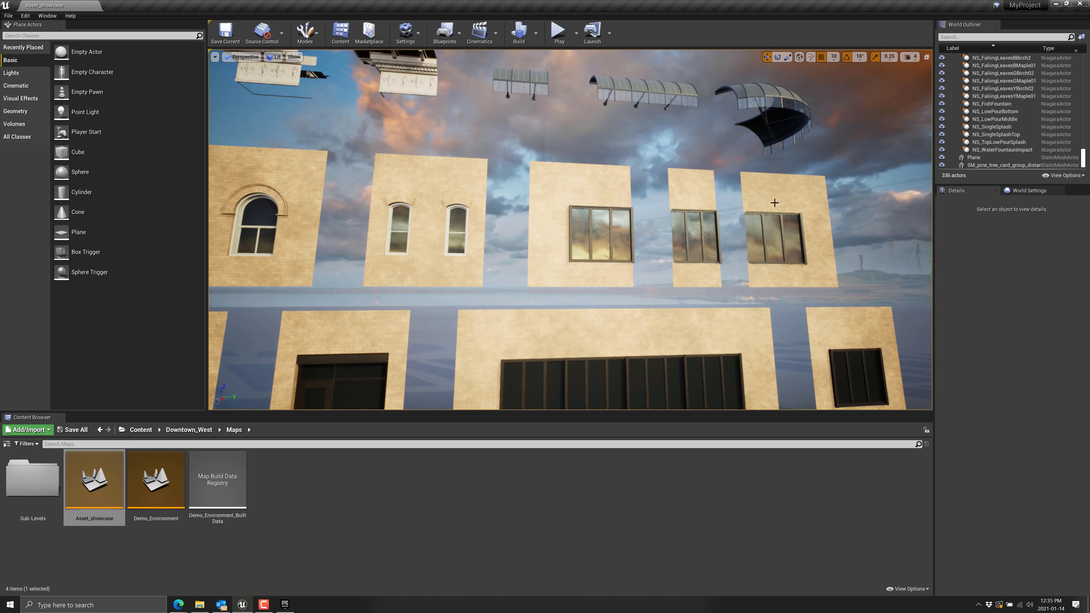
{"action": "right_click_drag", "start_coordinate": [617, 242], "coordinate": [455, 243]}
{"action": "key", "text": "w"}
{"action": "key", "text": "w"}
{"action": "key", "text": "w"}
{"action": "key", "text": "d"}
{"action": "key", "text": "s"}
{"action": "key", "text": "w"}
{"action": "key", "text": "d"}
{"action": "key", "text": "w"}
{"action": "key", "text": "d"}
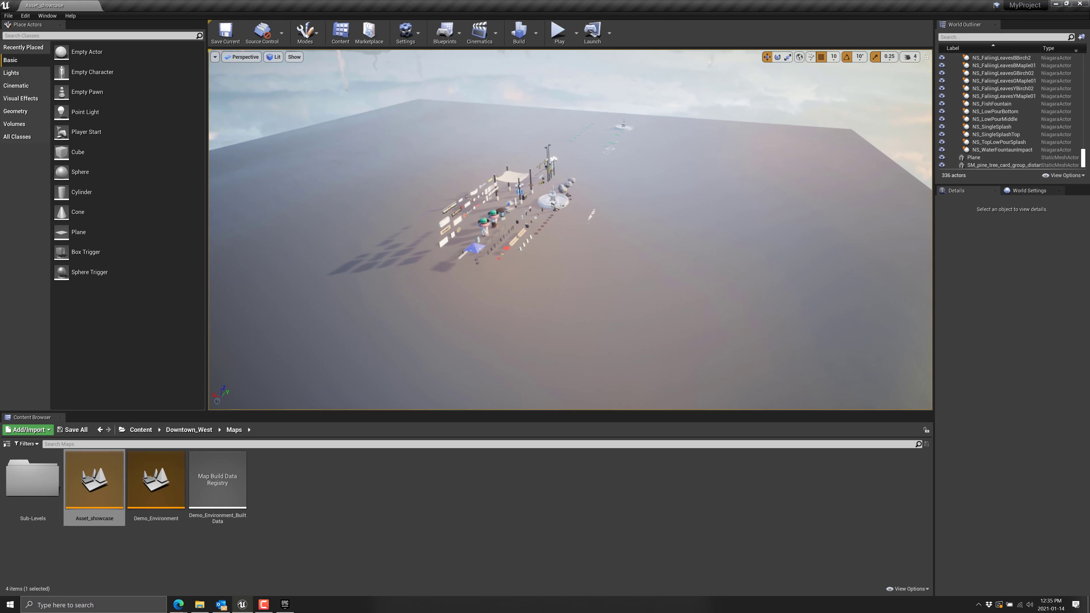
Look around the edge of the ground plane and back towards the trees, bridge, ground pieces and store signs.
{"action": "mouse_move", "coordinate": [382, 240]}
{"action": "right_mouse_down"}
{"action": "mouse_move", "coordinate": [380, 228]}
{"action": "mouse_move", "coordinate": [450, 210]}
{"action": "mouse_move", "coordinate": [382, 240]}
{"action": "right_mouse_up"}
{"action": "key", "text": "w"}
{"action": "key", "text": "w"}
{"action": "key", "text": "d"}
{"action": "right_click_drag", "start_coordinate": [600, 273], "coordinate": [600, 273]}
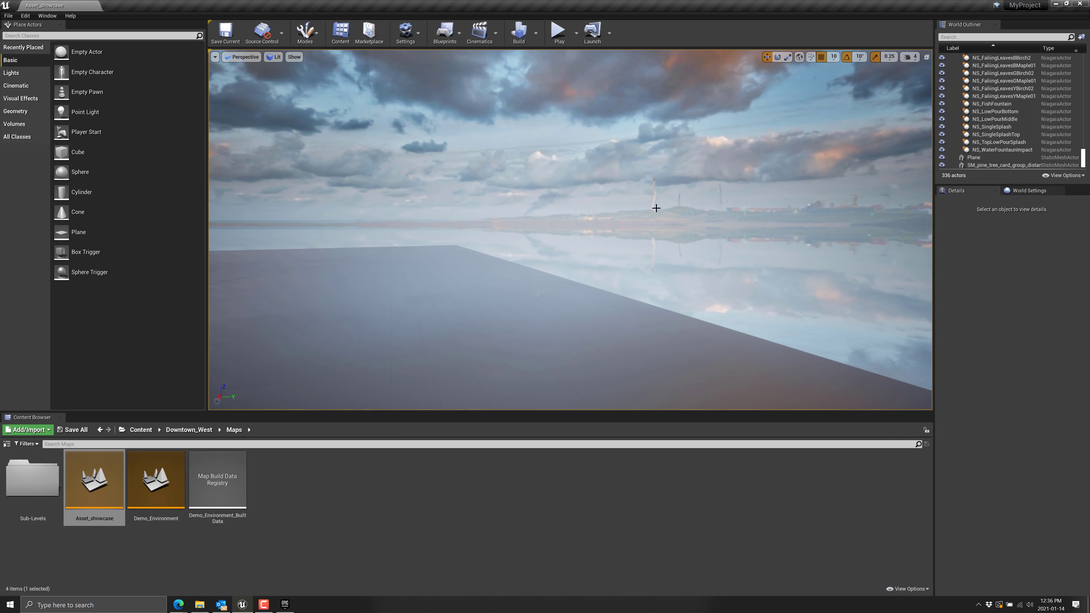
{"action": "right_click_drag", "start_coordinate": [648, 199], "coordinate": [648, 199]}
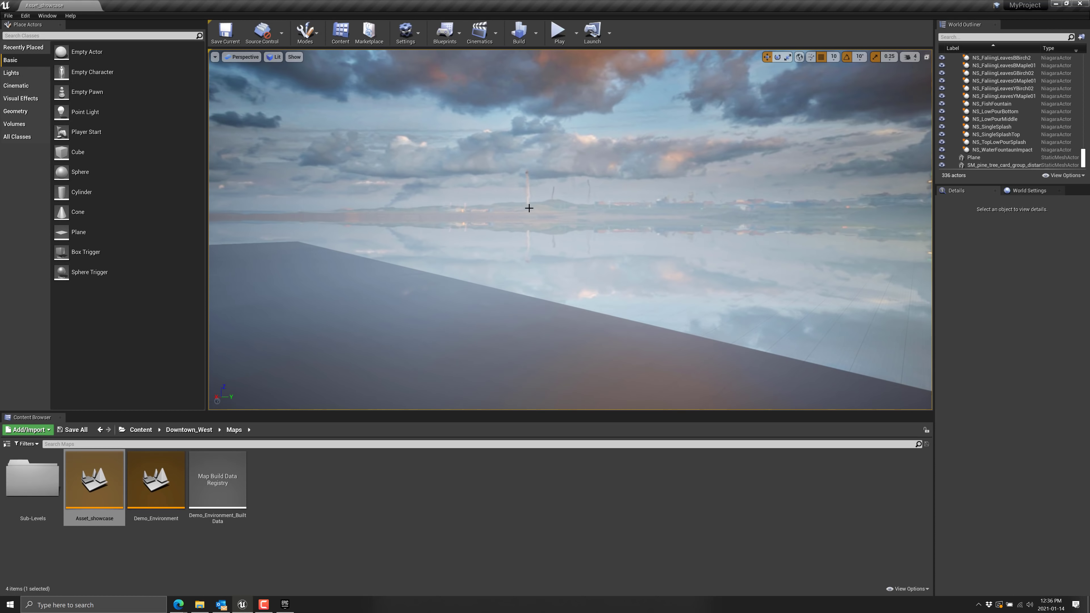
{"action": "right_click_drag", "start_coordinate": [538, 183], "coordinate": [579, 196]}
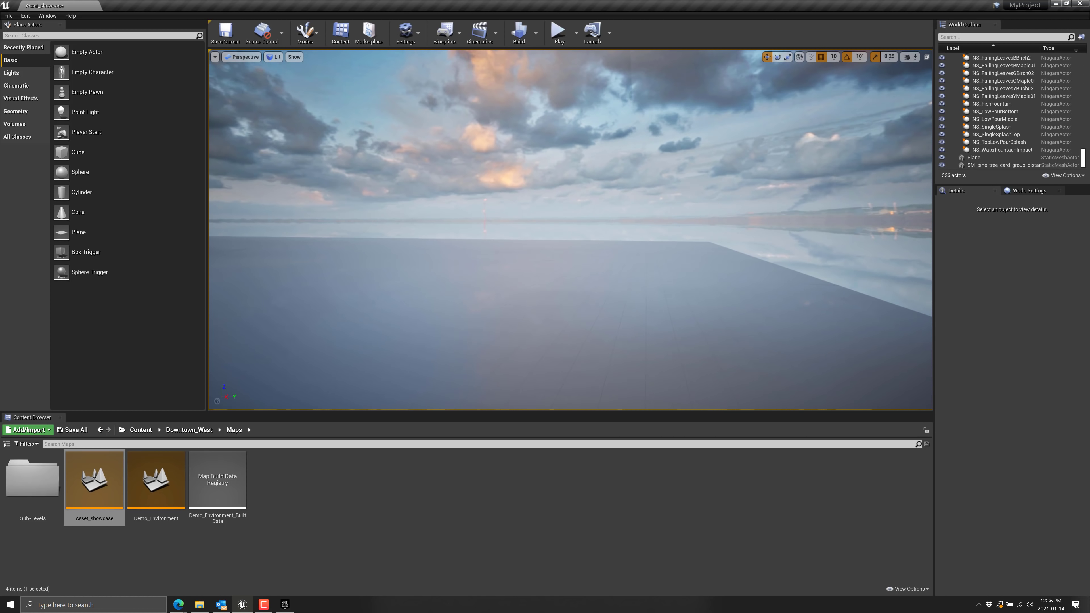
{"action": "right_click_drag", "start_coordinate": [491, 229], "coordinate": [491, 228]}
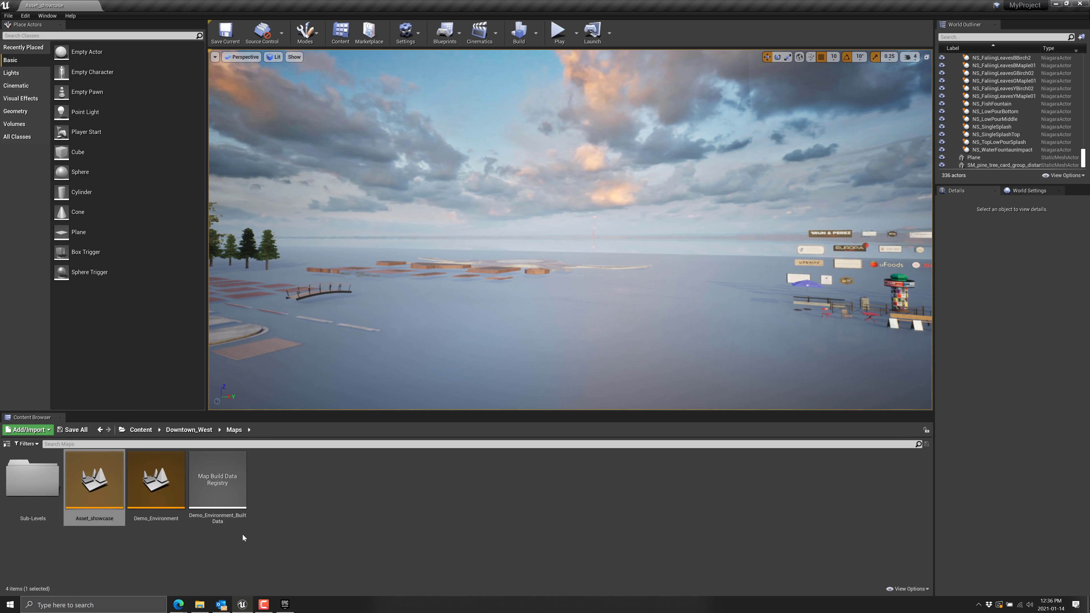
Switch to the Epic Games Launcher and browse the marketplace's Permanently Free Collection.
{"action": "left_click", "coordinate": [284, 604]}
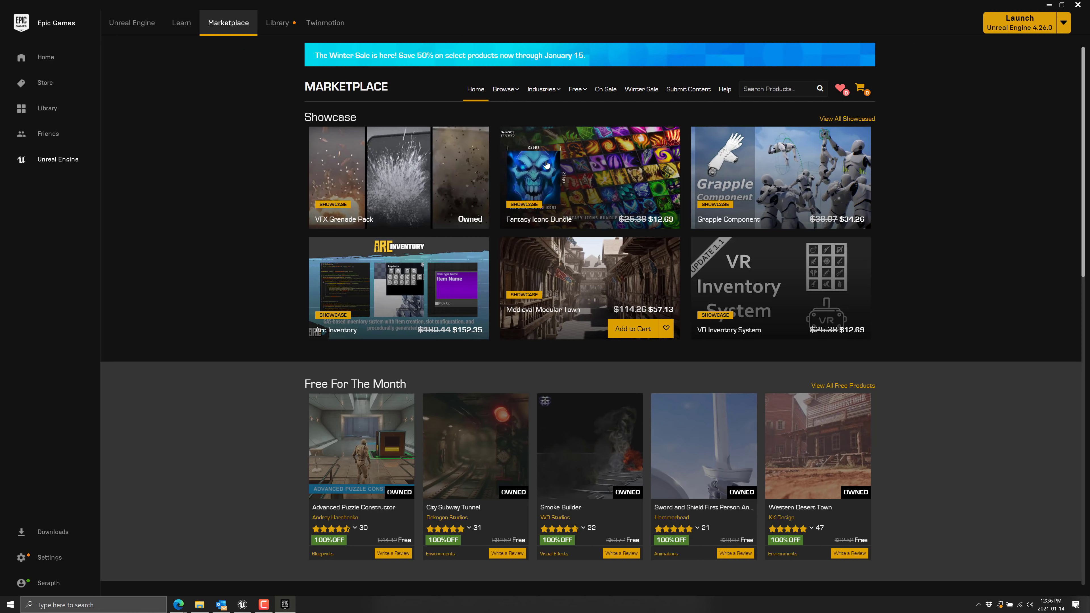
{"action": "mouse_move", "coordinate": [584, 95]}
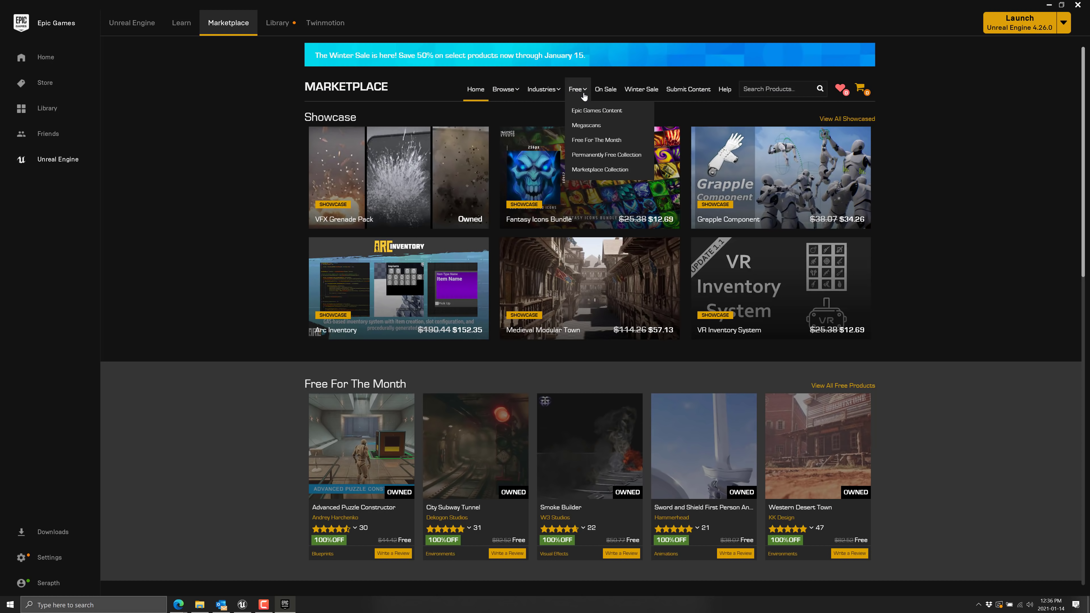
{"action": "left_click", "coordinate": [598, 155]}
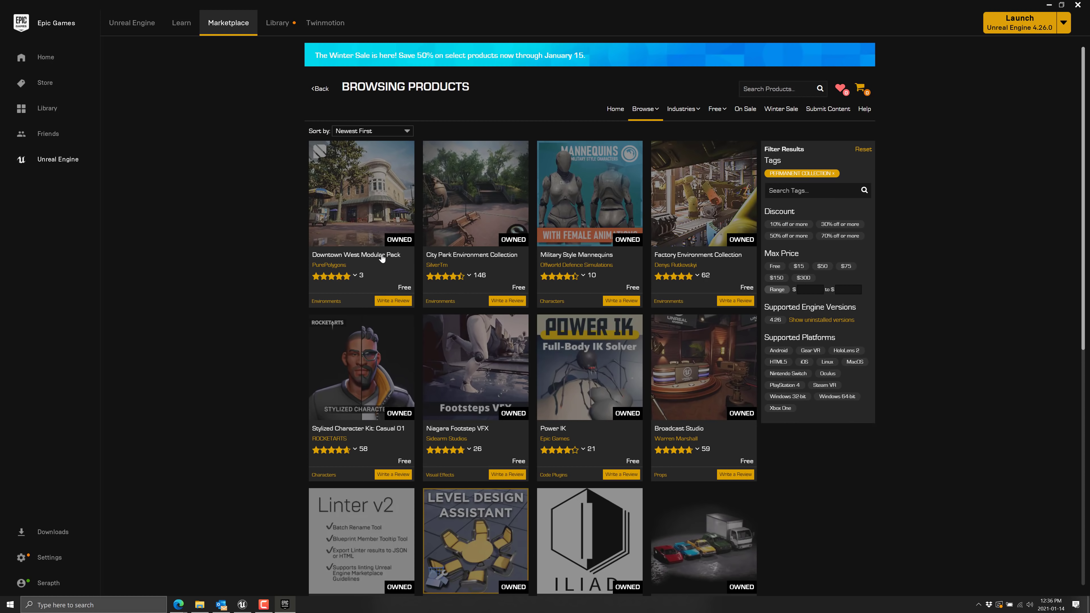
Find Downtown West Modular Pack in the library vault and open its content detail page.
{"action": "left_click", "coordinate": [274, 23]}
{"action": "scroll", "coordinate": [959, 414], "scroll_direction": "down", "scroll_amount": 5}
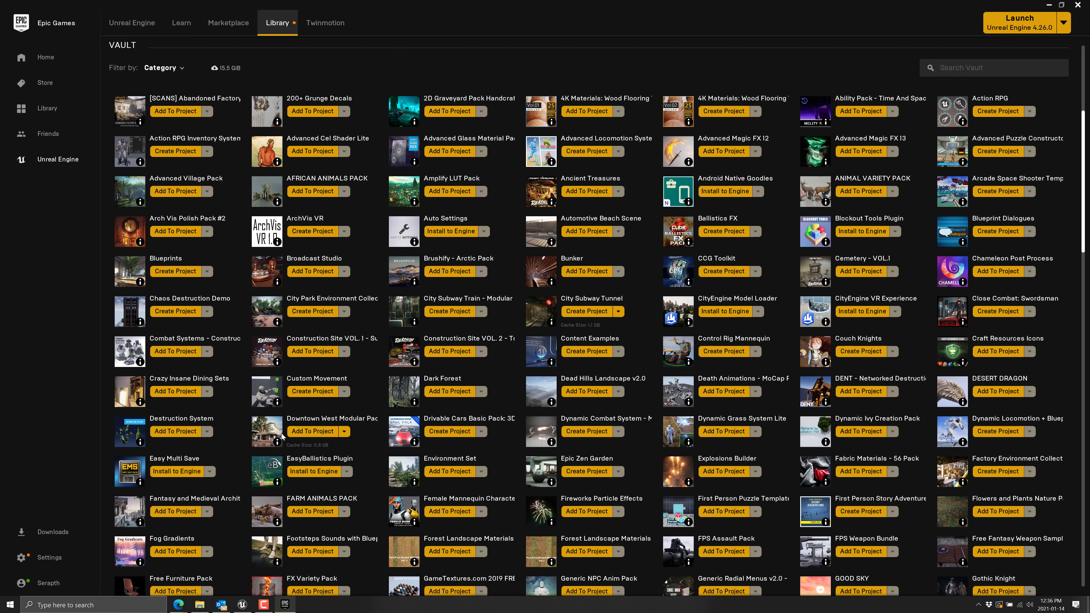
{"action": "left_click", "coordinate": [277, 442]}
{"action": "left_click", "coordinate": [313, 466]}
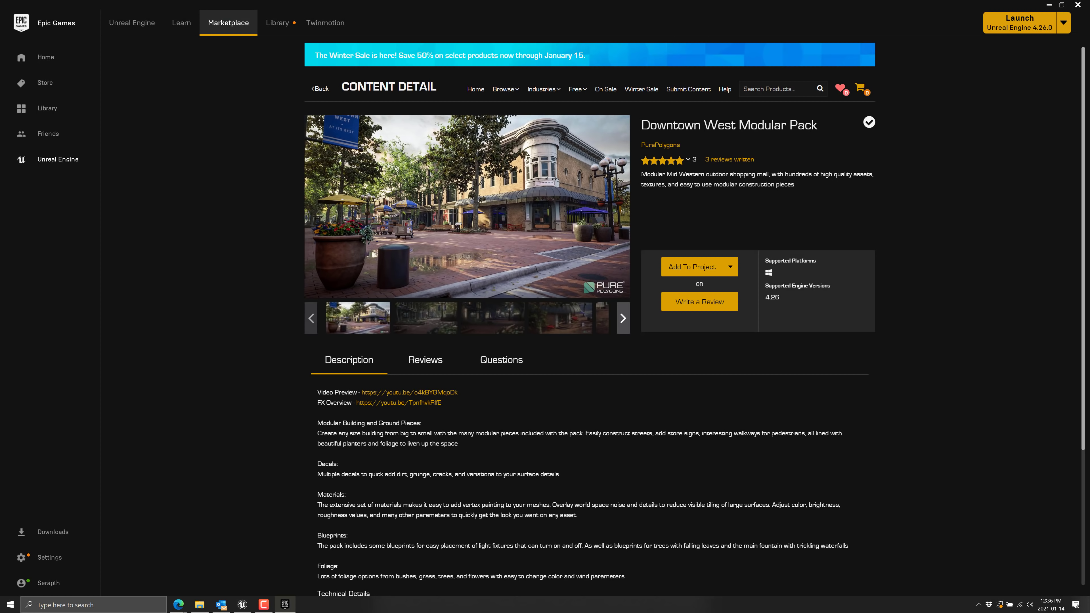
Return to the library and search the vault for "park".
{"action": "left_click", "coordinate": [277, 23]}
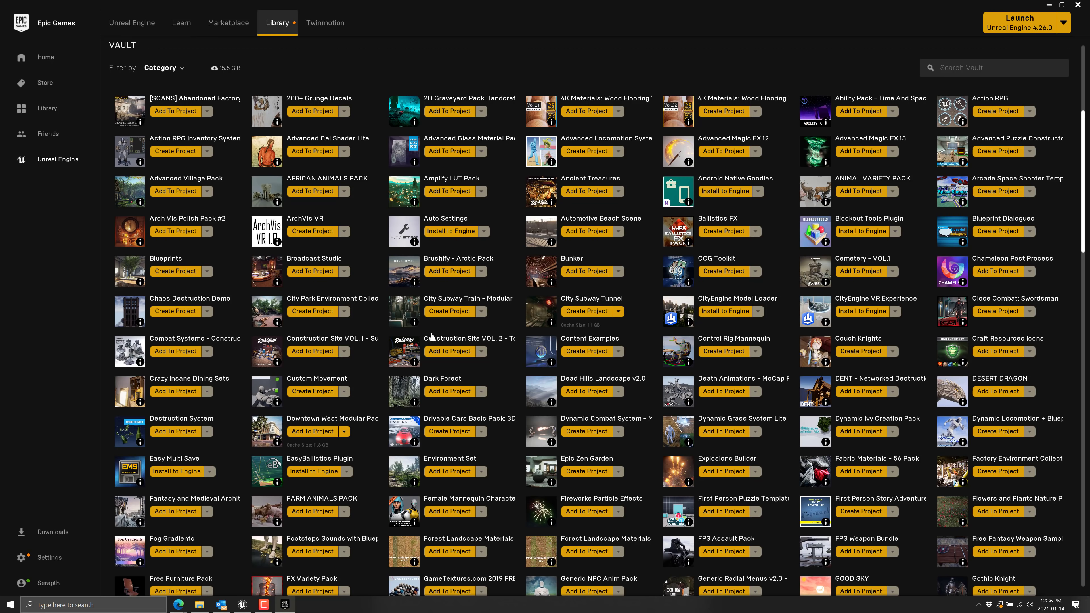
{"action": "scroll", "coordinate": [920, 301], "scroll_direction": "up", "scroll_amount": 3}
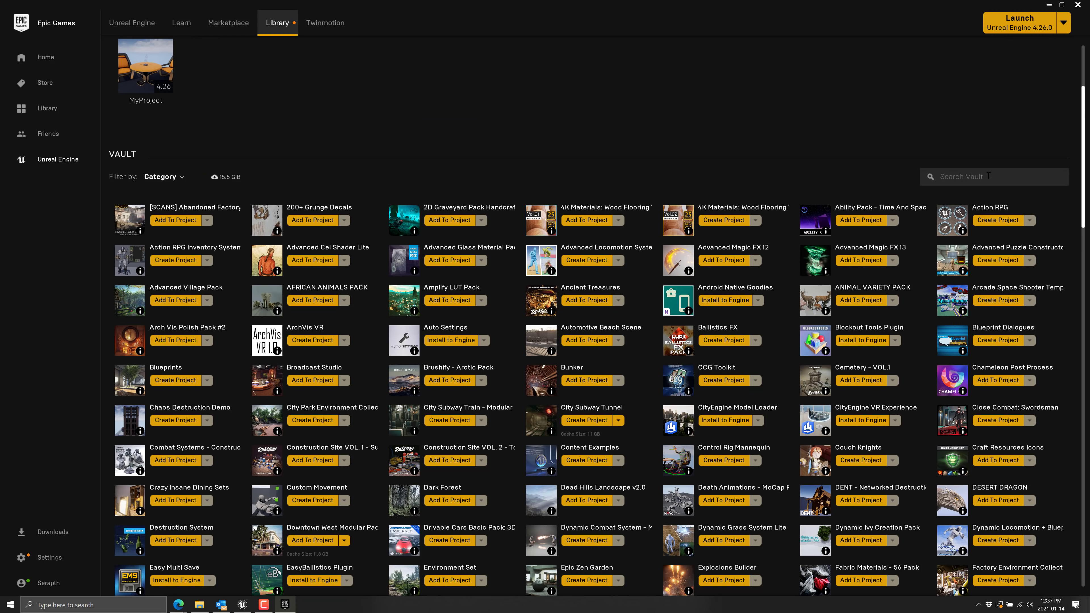
{"action": "type", "text": "ark"}
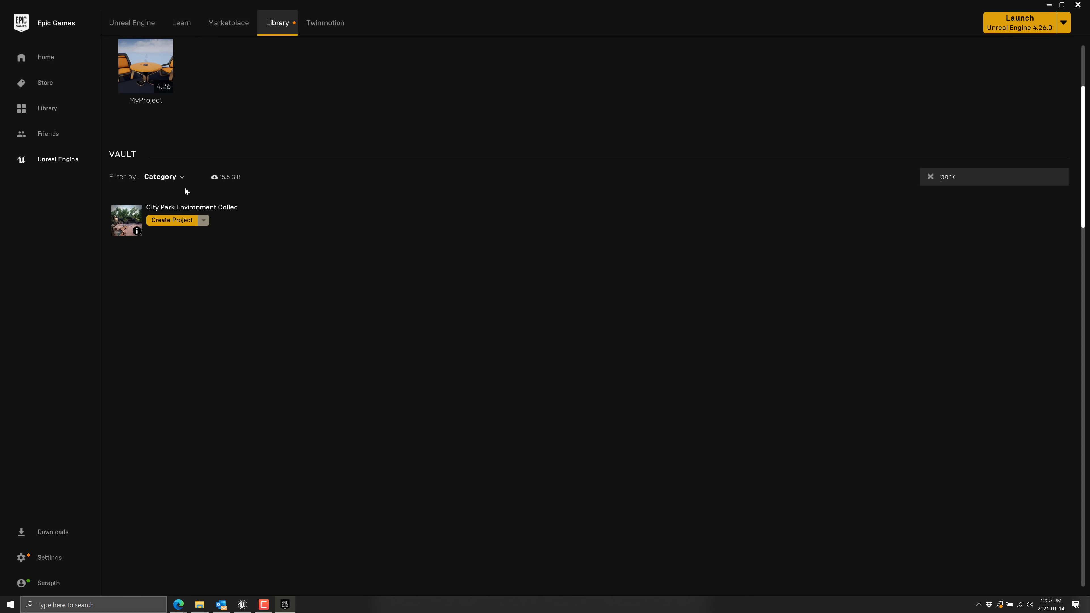
Switch to the browser's Downtown West article and read through the pack description to the closing paragraph.
{"action": "key", "text": "super+Tab"}
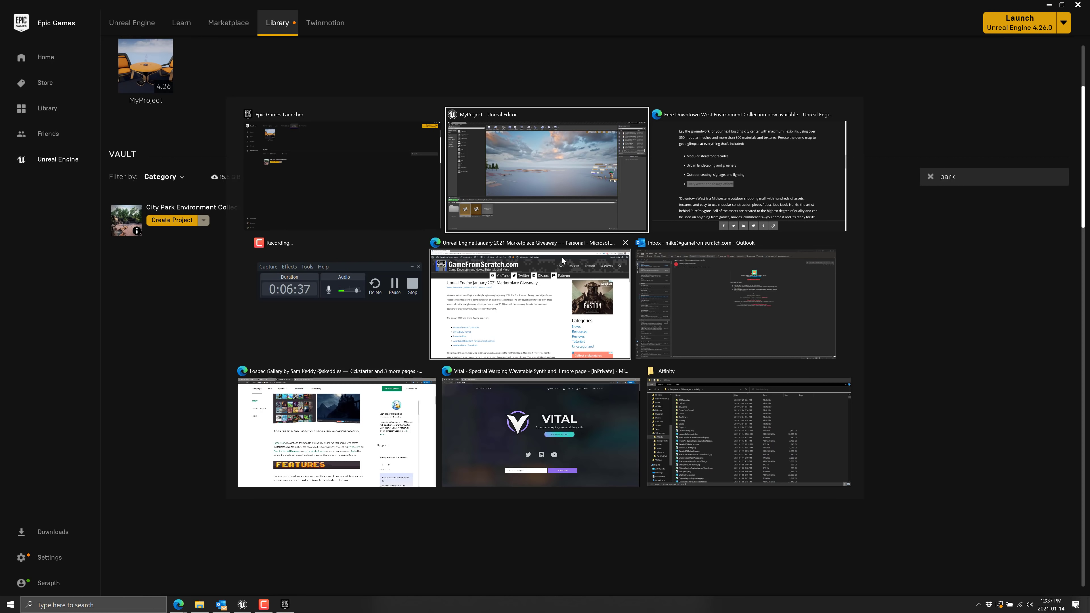
{"action": "left_click", "coordinate": [595, 254]}
{"action": "left_click", "coordinate": [542, 413]}
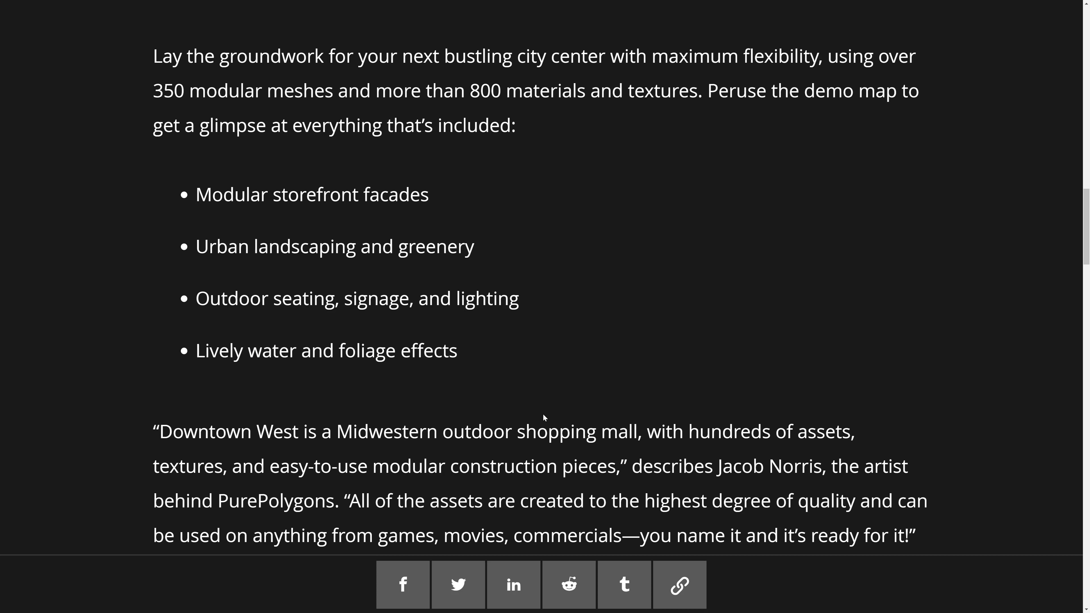
{"action": "scroll", "coordinate": [542, 413], "scroll_direction": "down", "scroll_amount": 5}
{"action": "left_click_drag", "start_coordinate": [241, 248], "coordinate": [708, 319]}
{"action": "scroll", "coordinate": [723, 305], "scroll_direction": "down", "scroll_amount": 15}
{"action": "scroll", "coordinate": [723, 306], "scroll_direction": "down", "scroll_amount": 2}
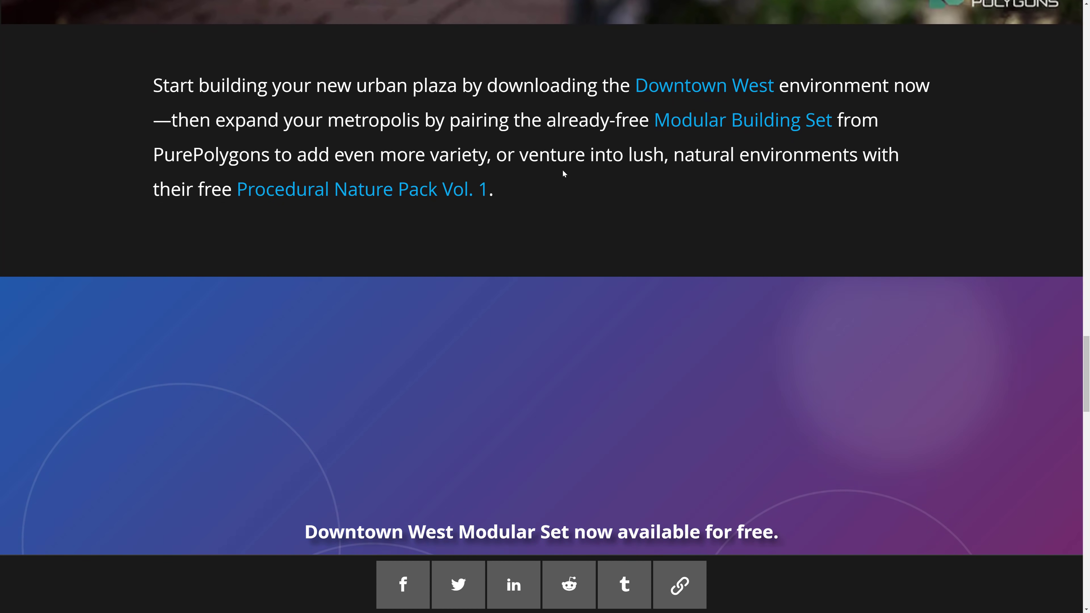
Read the article's paragraph on pairing packs and open the linked Modular Building Set product page for review.
{"action": "left_click_drag", "start_coordinate": [275, 92], "coordinate": [433, 114]}
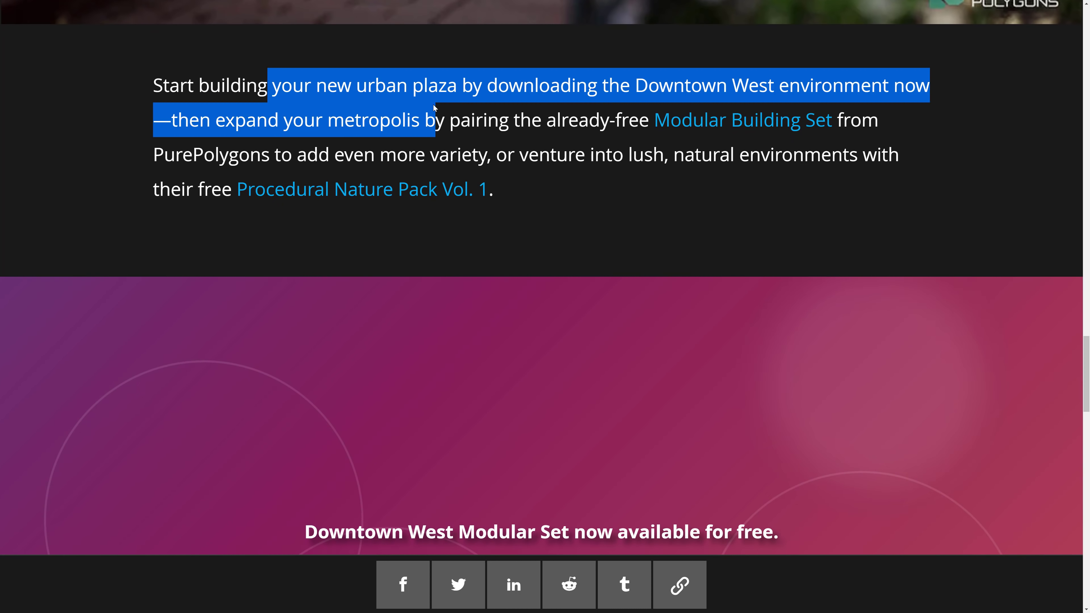
{"action": "left_click", "coordinate": [433, 114]}
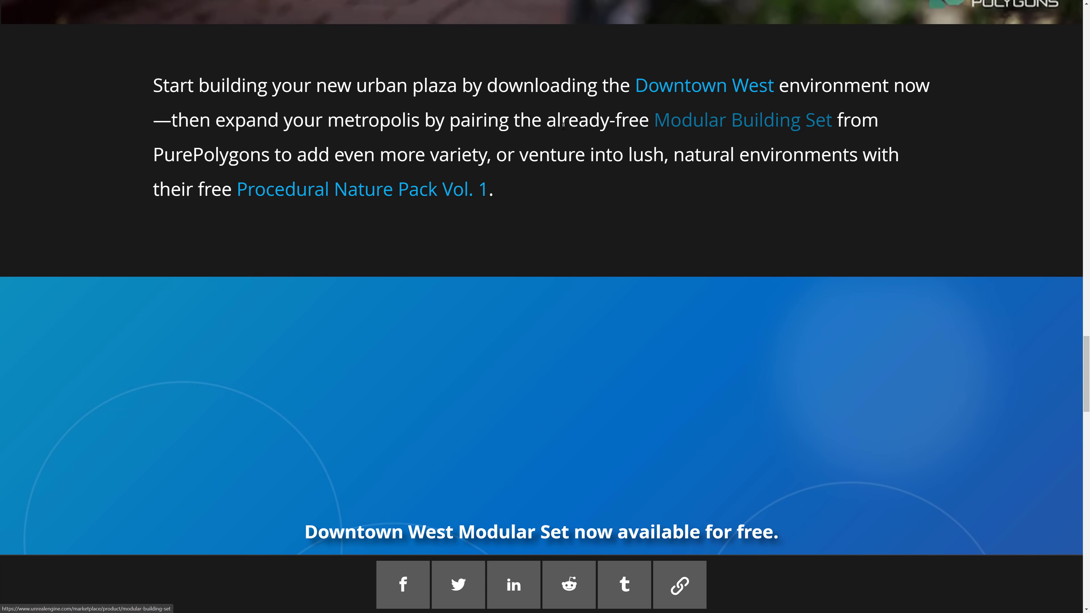
{"action": "double_click", "coordinate": [210, 155]}
{"action": "left_click", "coordinate": [359, 150]}
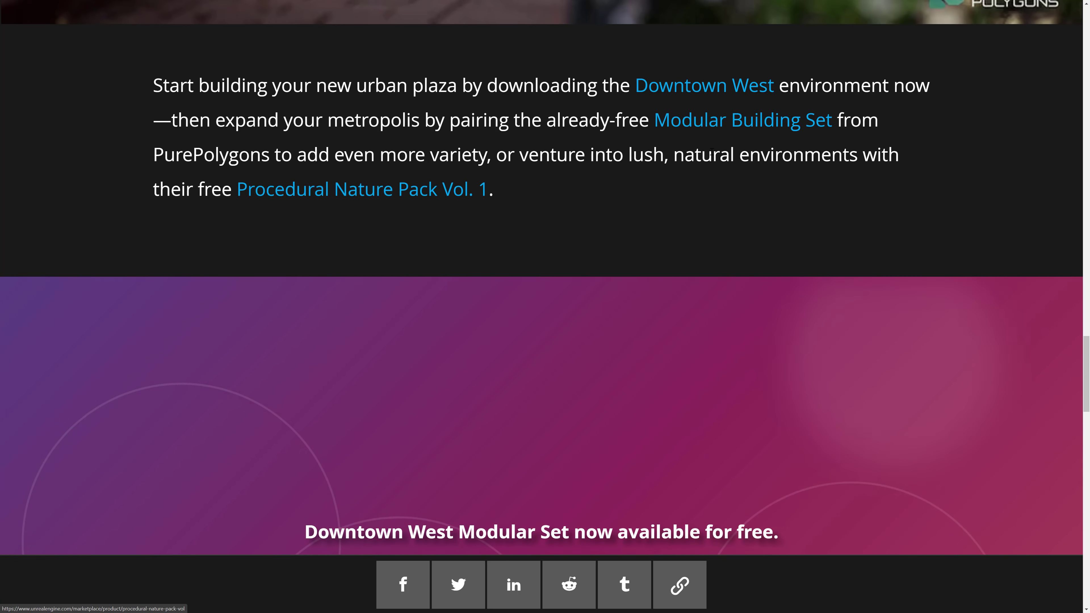
{"action": "left_click", "coordinate": [730, 125]}
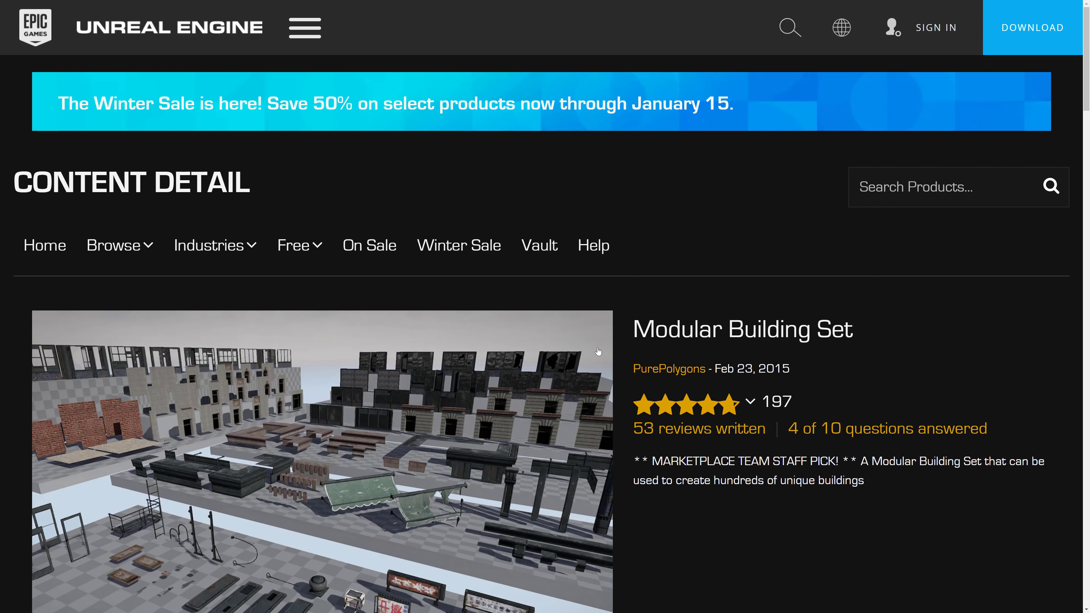
{"action": "scroll", "coordinate": [280, 342], "scroll_direction": "down", "scroll_amount": 3}
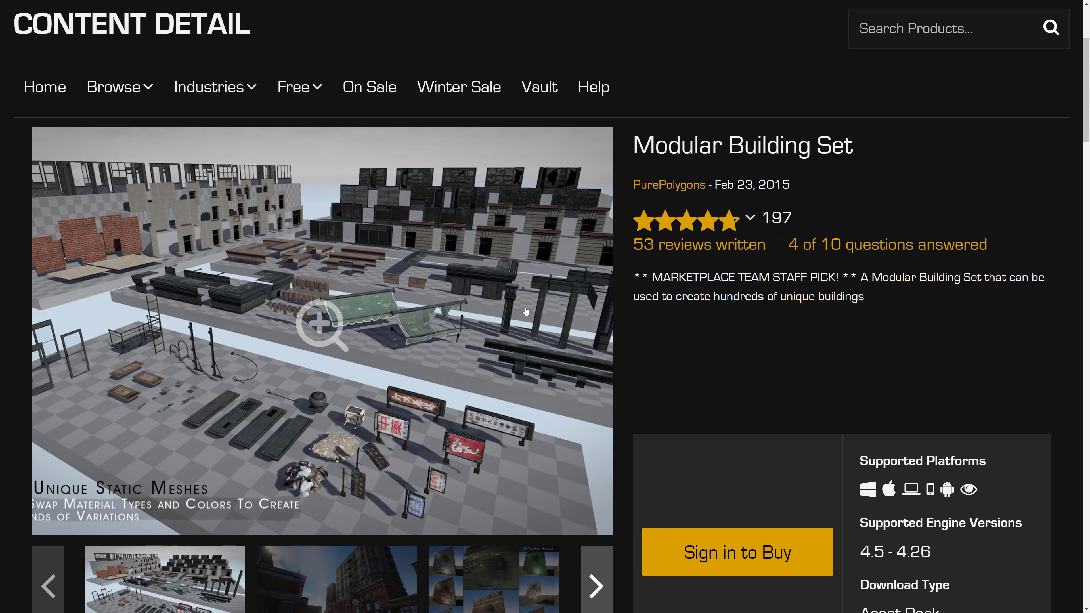
View the marketplace's On Sale products, and open and look through the Winter Sale listing.
{"action": "left_click", "coordinate": [353, 91]}
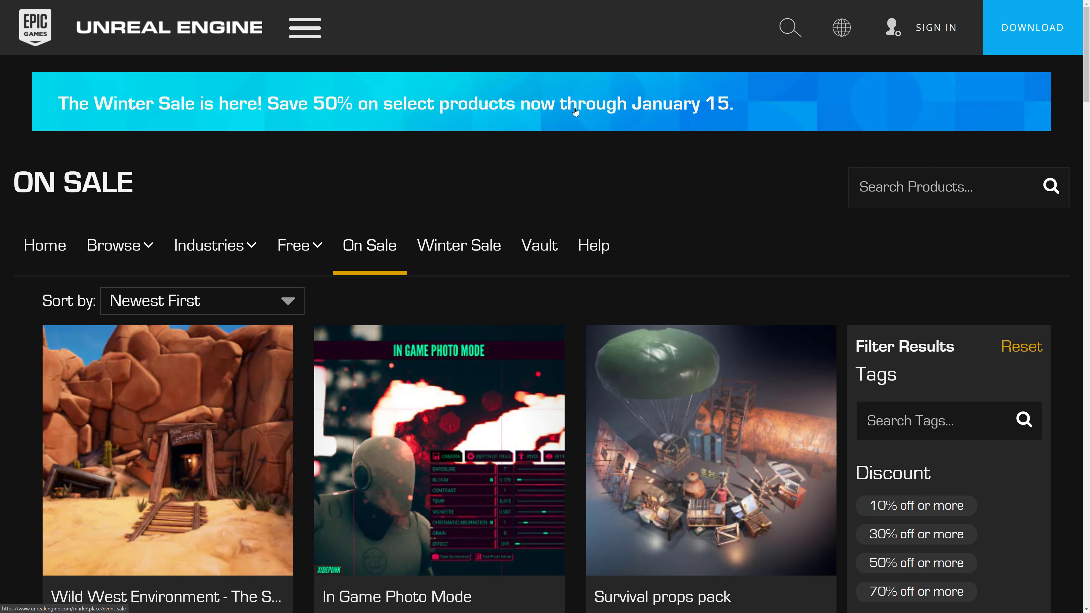
{"action": "left_click", "coordinate": [319, 104]}
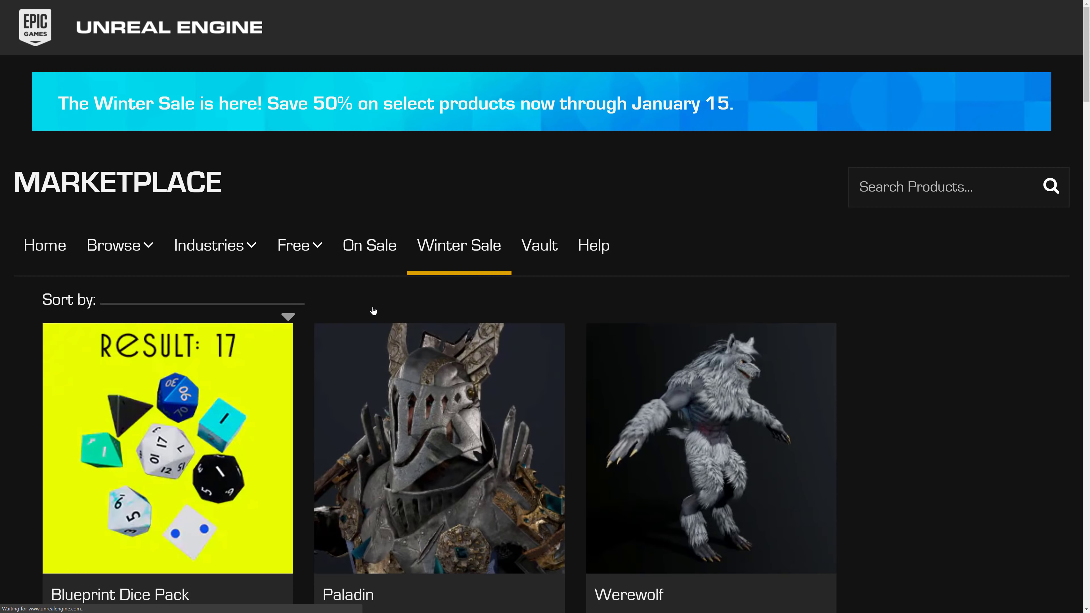
{"action": "scroll", "coordinate": [591, 312], "scroll_direction": "down", "scroll_amount": 12}
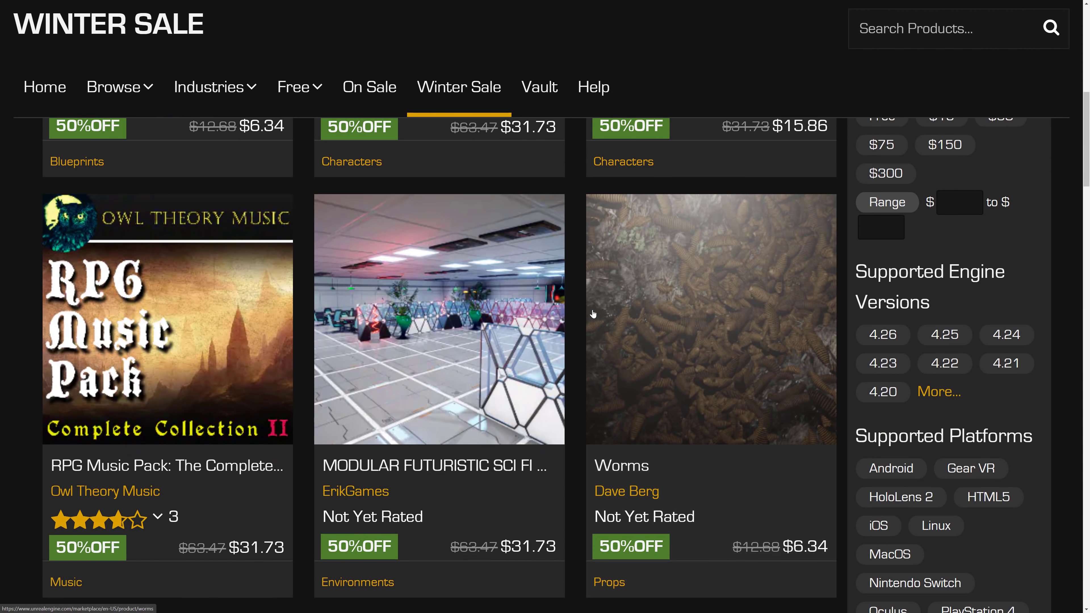
{"action": "scroll", "coordinate": [593, 315], "scroll_direction": "down", "scroll_amount": 12}
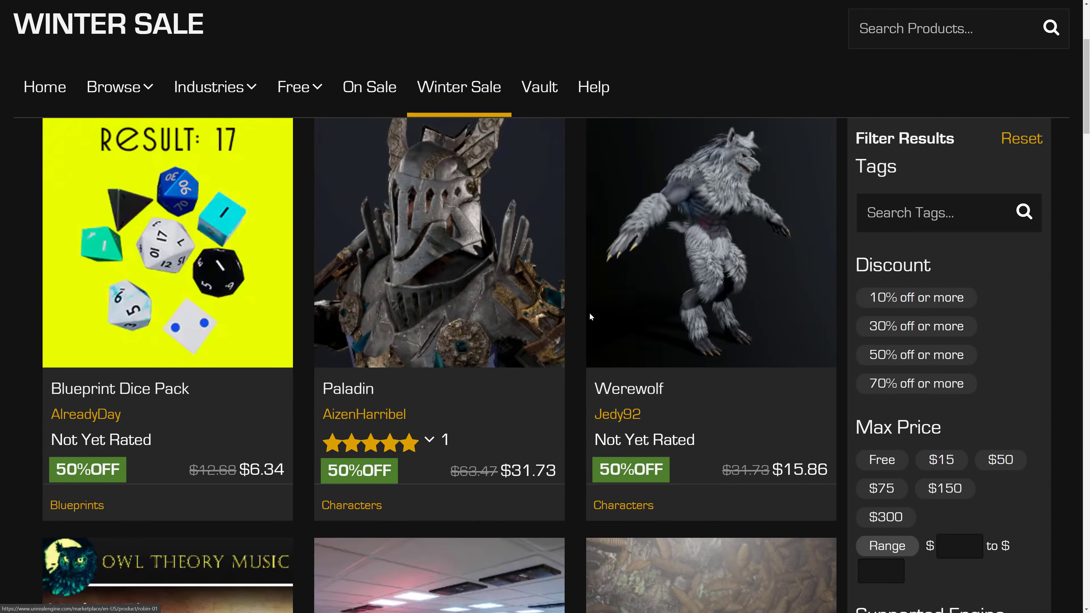
{"action": "scroll", "coordinate": [590, 316], "scroll_direction": "up", "scroll_amount": 4}
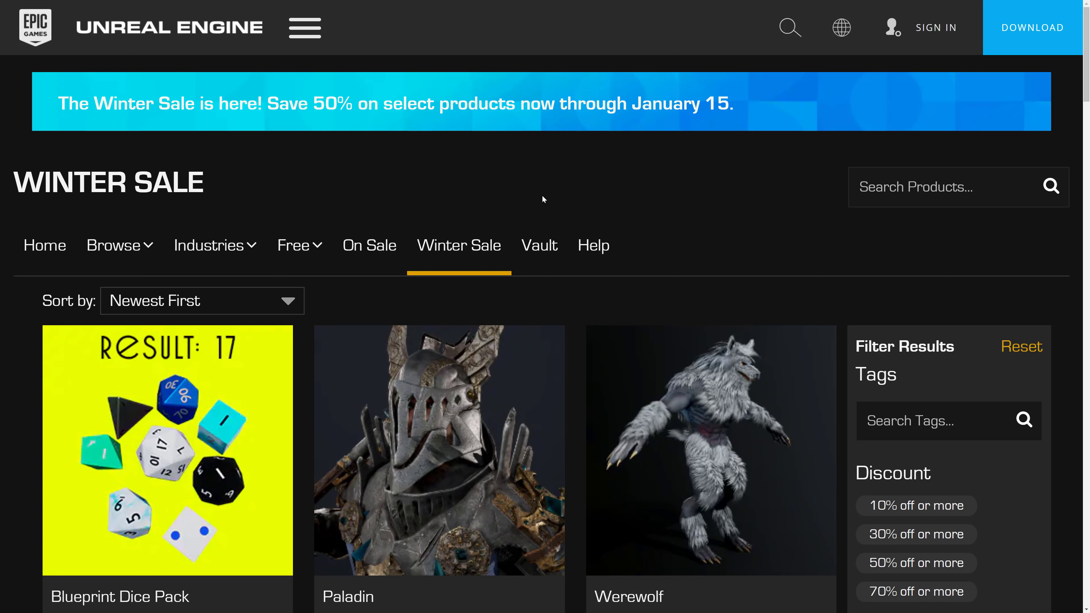
Switch back to the Epic Games Launcher, clear the vault search and look through all owned assets.
{"action": "key", "text": "alt+Tab"}
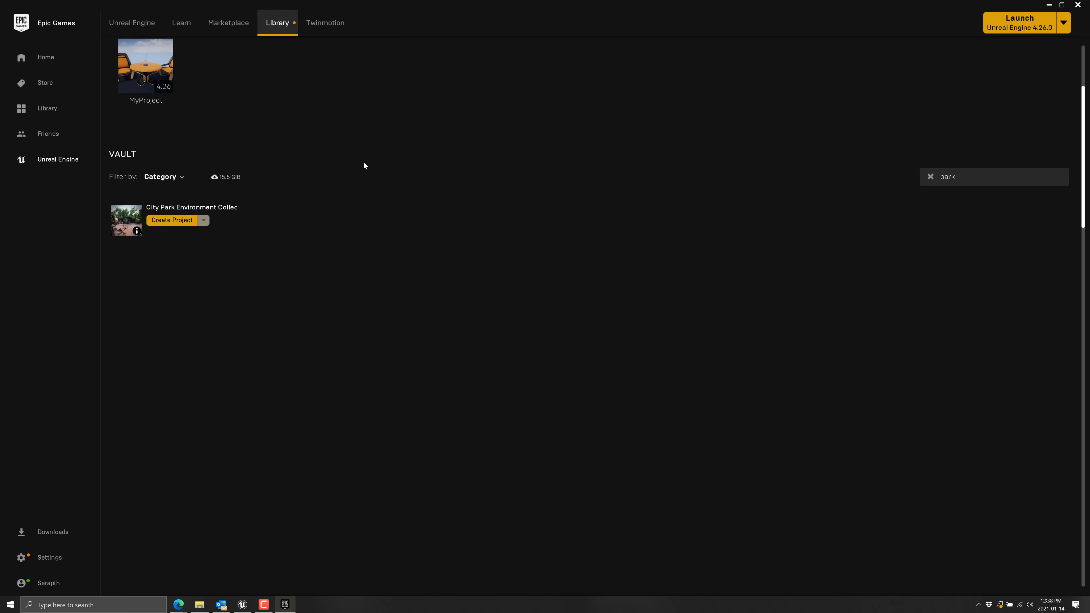
{"action": "left_click", "coordinate": [932, 177]}
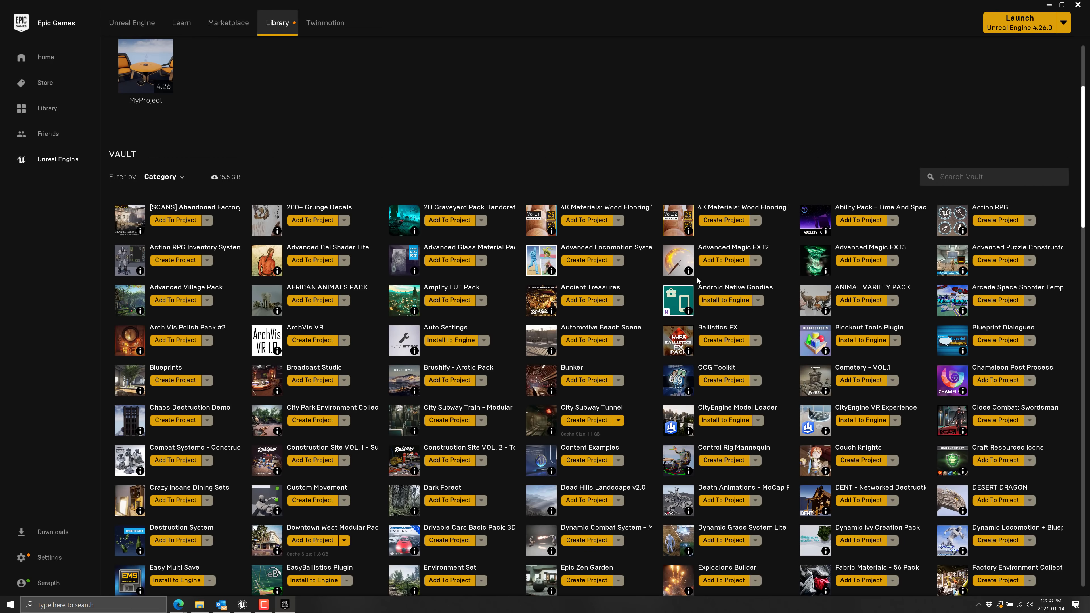
{"action": "scroll", "coordinate": [696, 277], "scroll_direction": "down", "scroll_amount": 15}
{"action": "scroll", "coordinate": [741, 331], "scroll_direction": "down", "scroll_amount": 5}
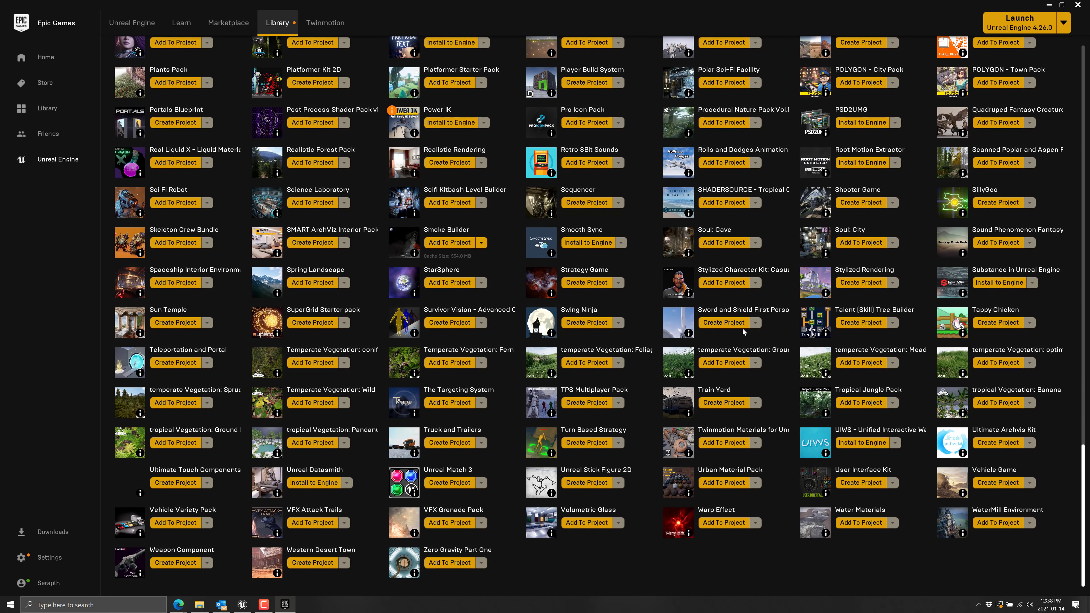
{"action": "scroll", "coordinate": [742, 328], "scroll_direction": "up", "scroll_amount": 10}
{"action": "scroll", "coordinate": [743, 328], "scroll_direction": "up", "scroll_amount": 15}
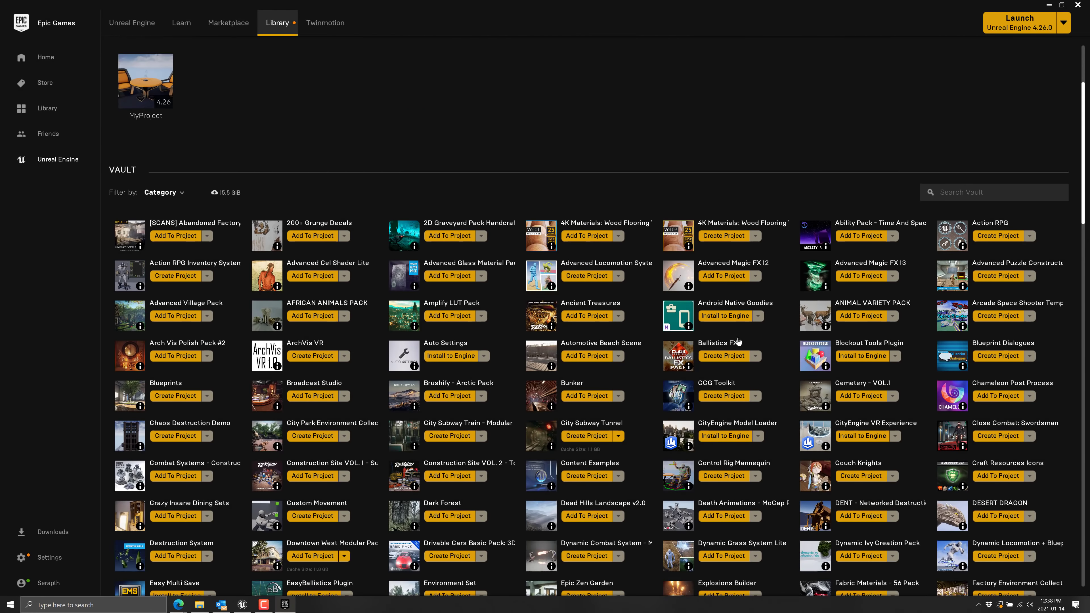
{"action": "scroll", "coordinate": [737, 333], "scroll_direction": "down", "scroll_amount": 15}
{"action": "scroll", "coordinate": [736, 338], "scroll_direction": "down", "scroll_amount": 10}
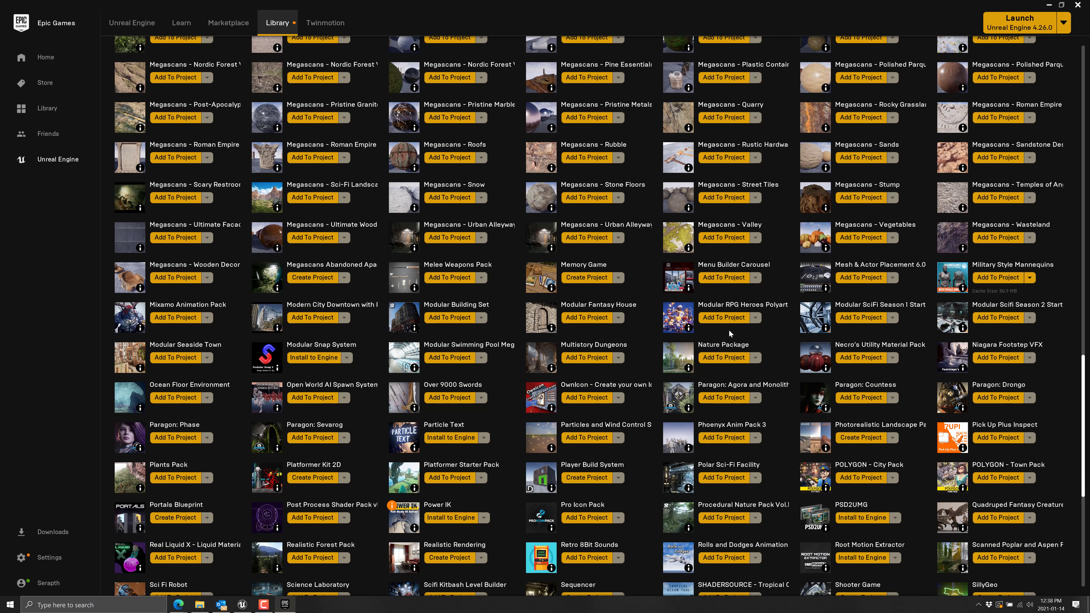
Switch to the browser's January 2021 Marketplace Giveaway article and highlight its list of free Unreal Engine assets.
{"action": "key", "text": "alt+Tab"}
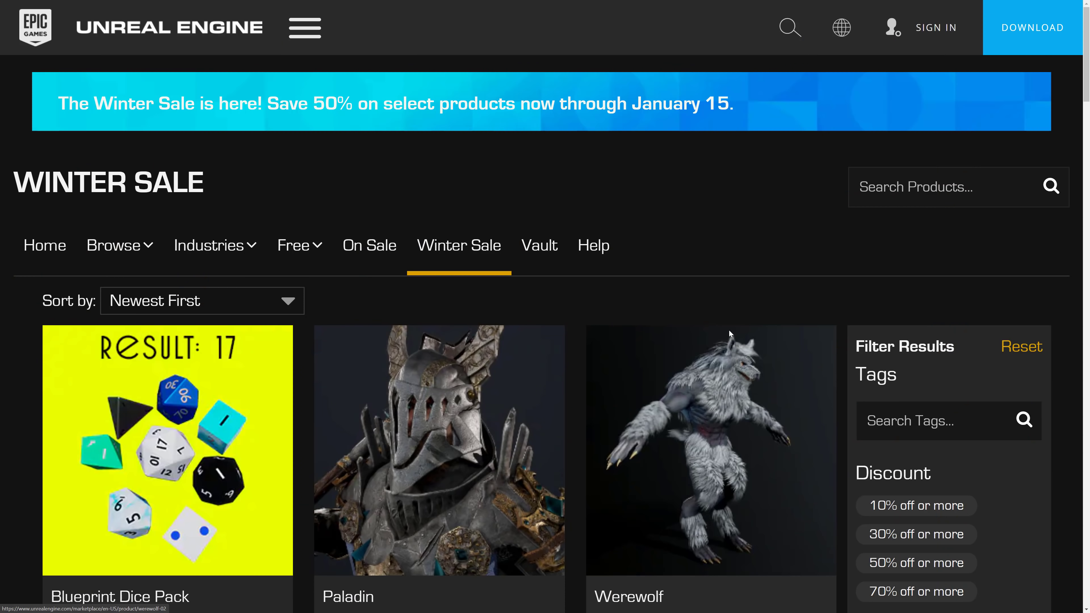
{"action": "key", "text": "ctrl+Tab"}
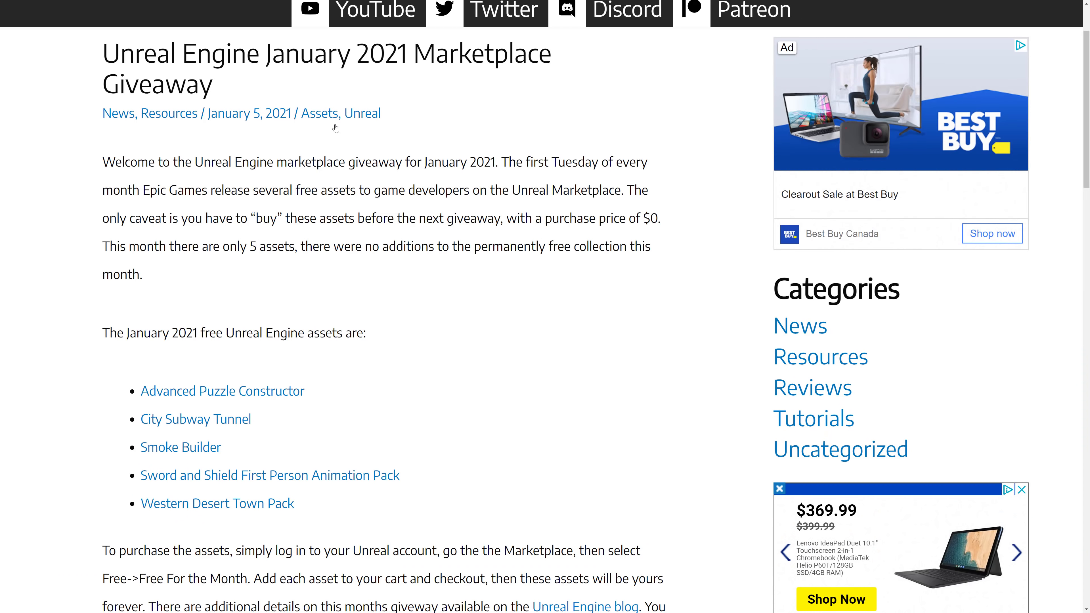
{"action": "left_click_drag", "start_coordinate": [538, 507], "coordinate": [121, 376]}
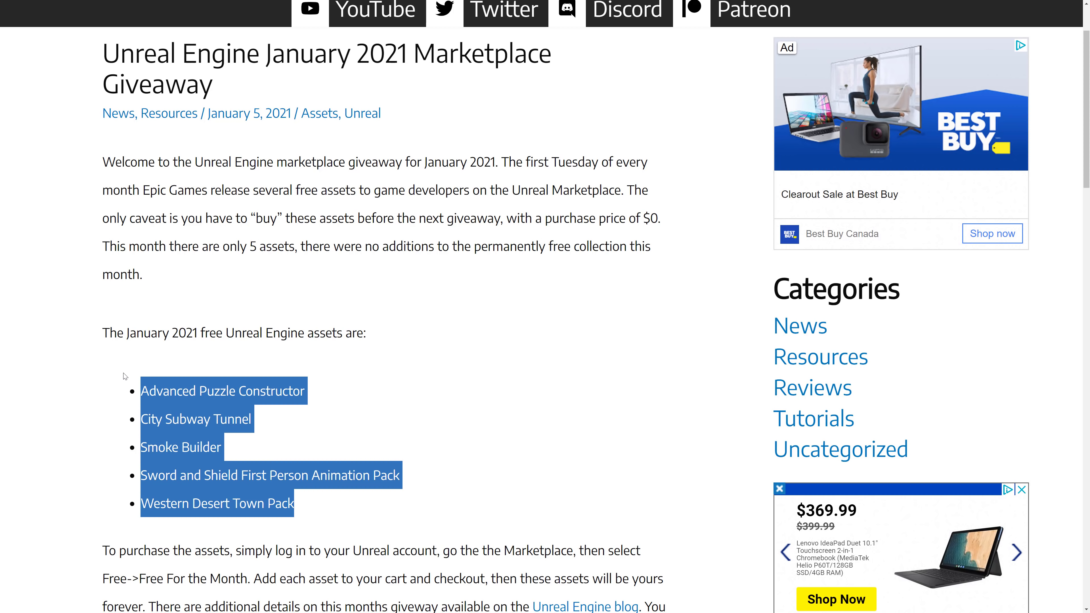